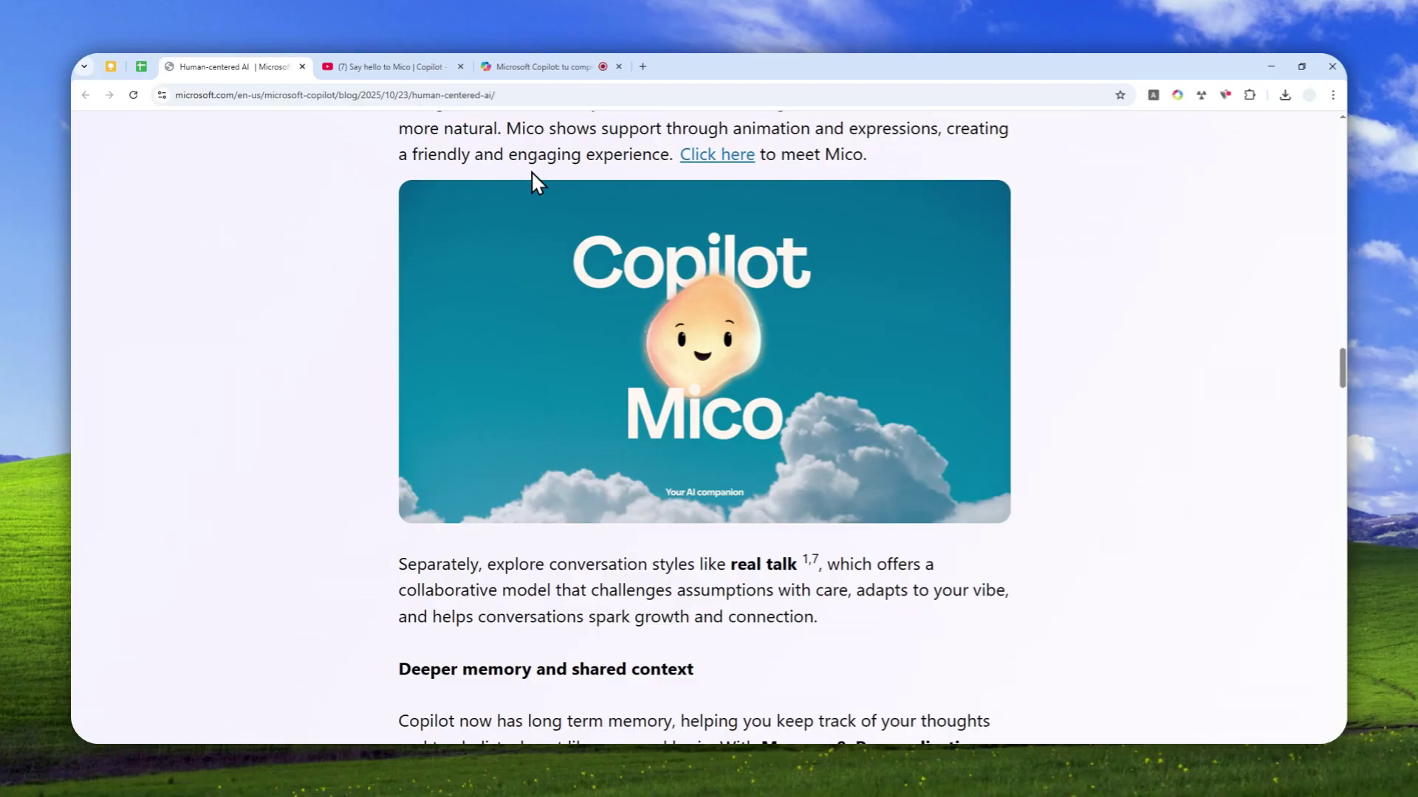
- Play the 'Say hello to Mico | Copilot' YouTube video from about 0:28
click(534, 59)
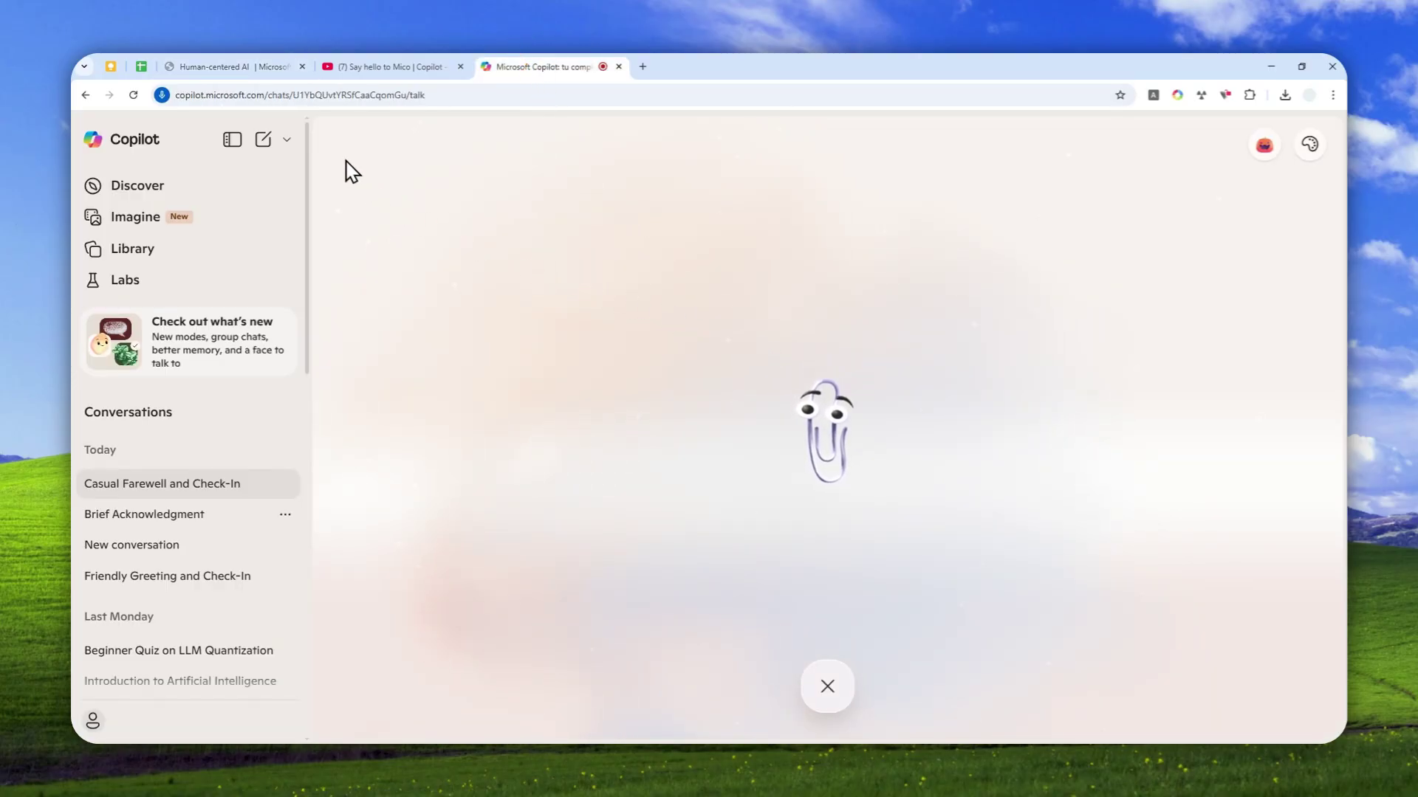
click(374, 65)
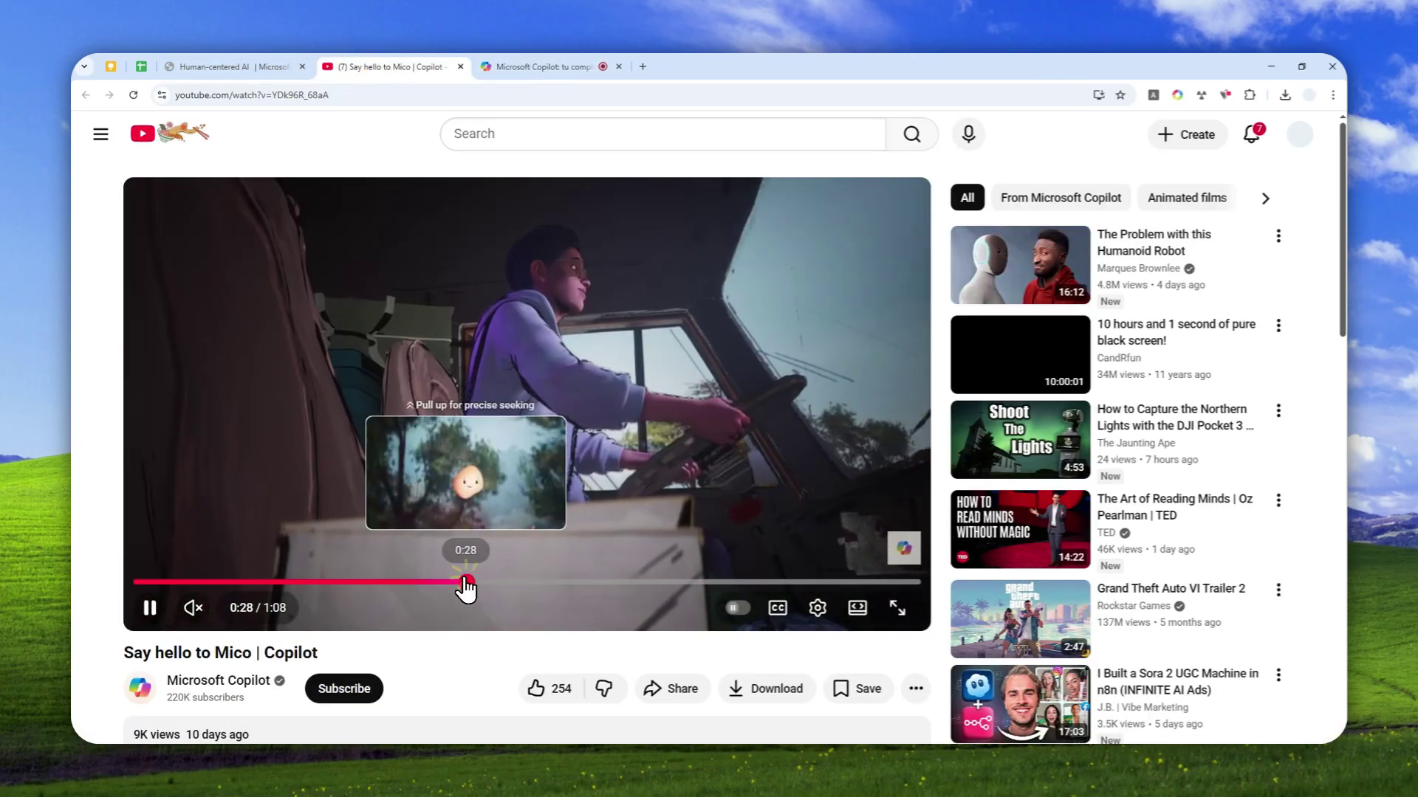
click(468, 583)
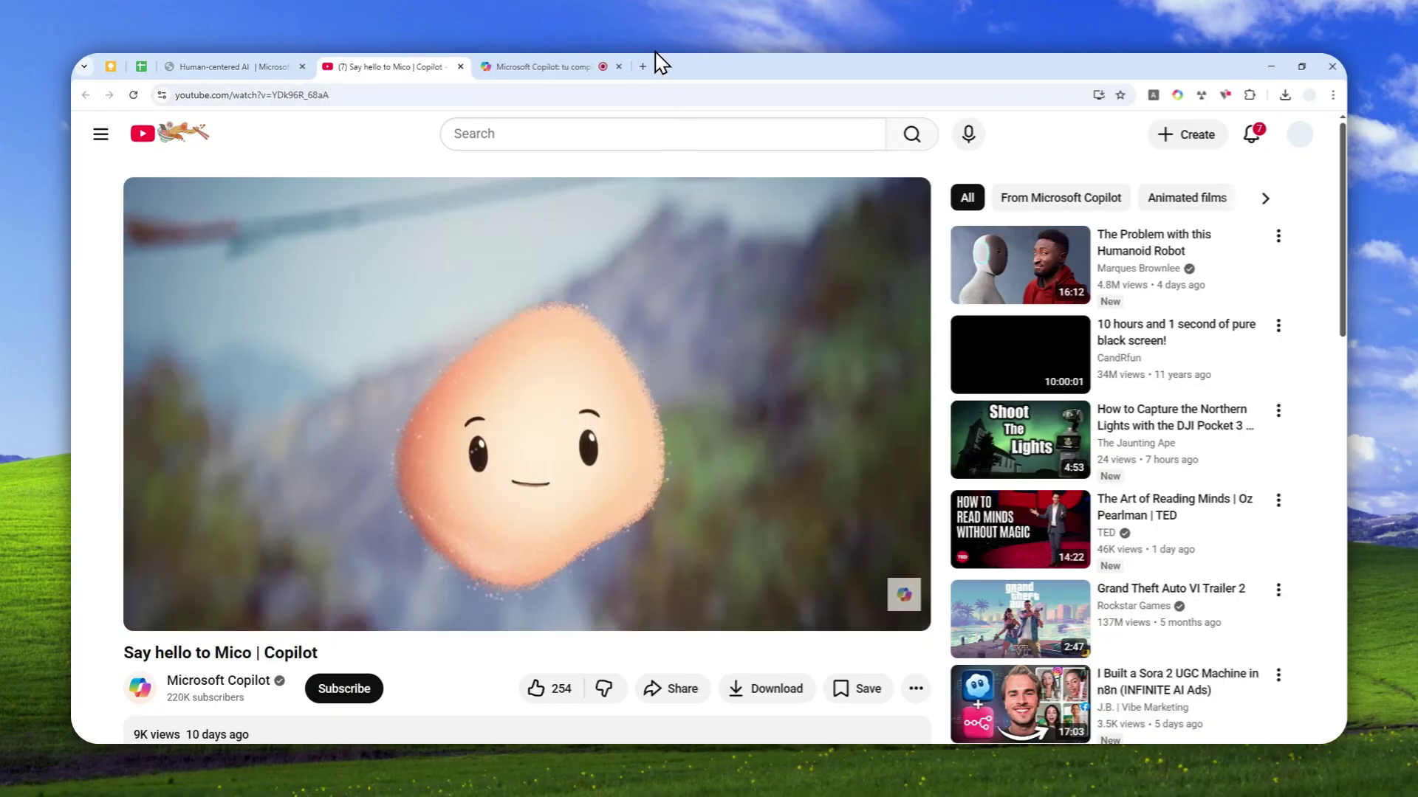
- Load the Copilot home page via copilot.microsoft.com in a new tab, briefly checking the Mico blog article
click(643, 66)
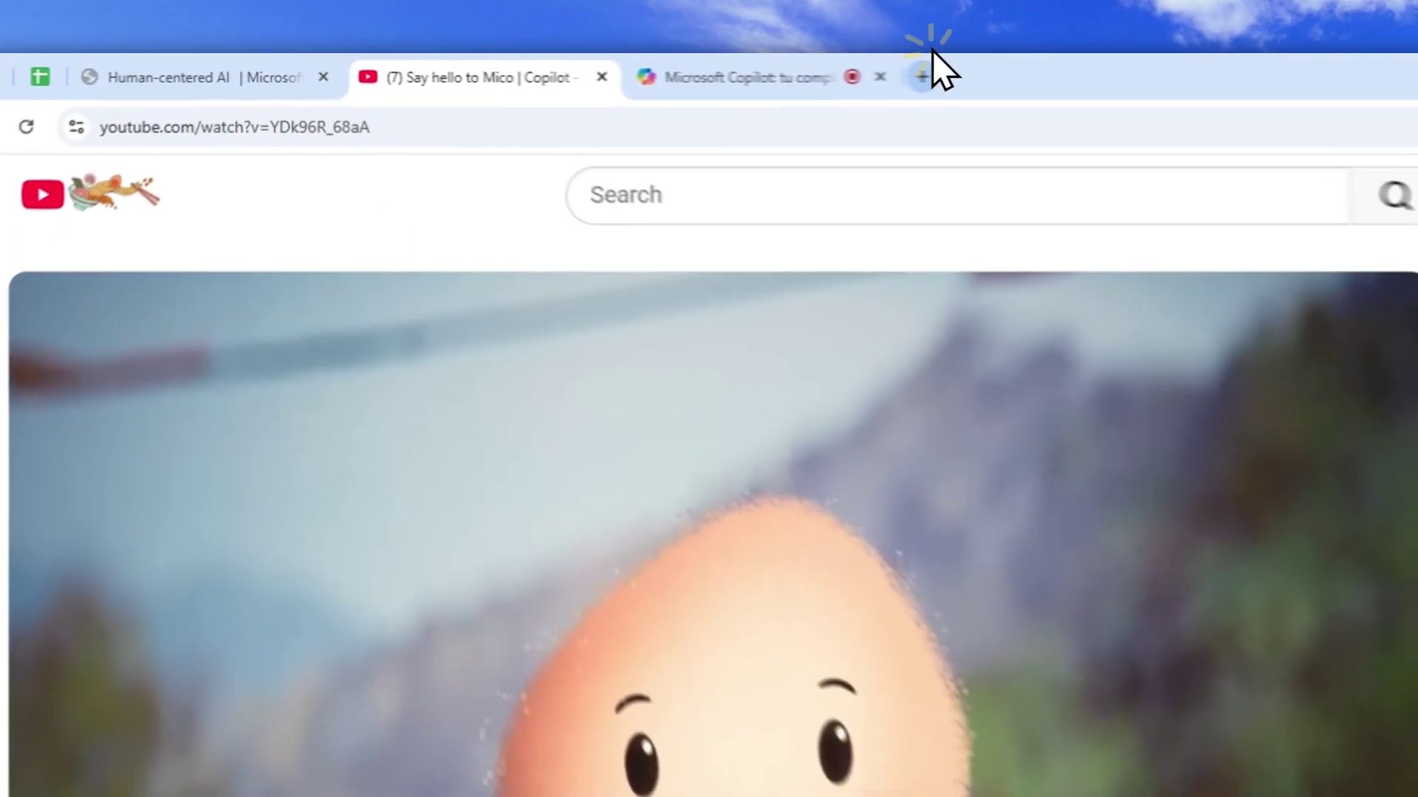
text(copilot.microsoft.com)
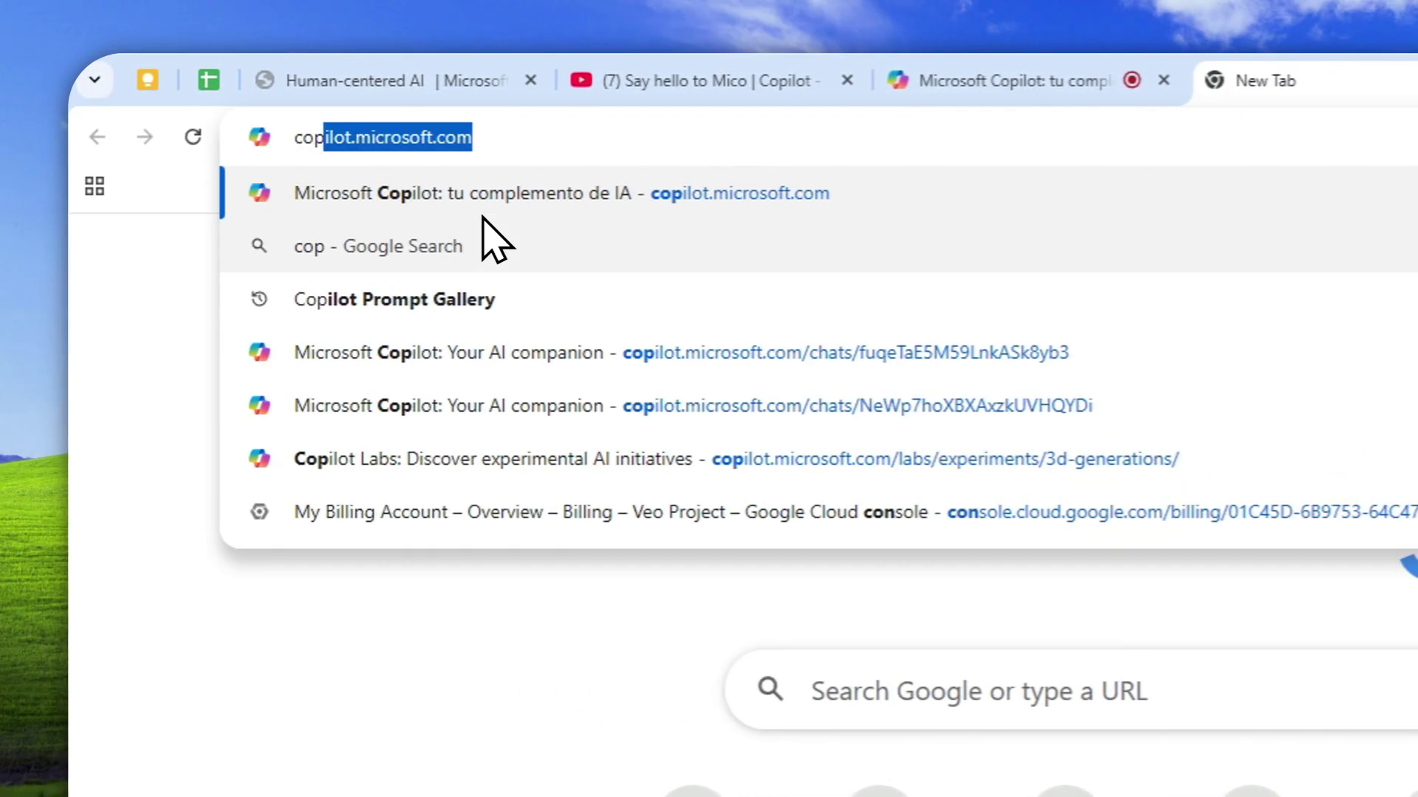
key(Return)
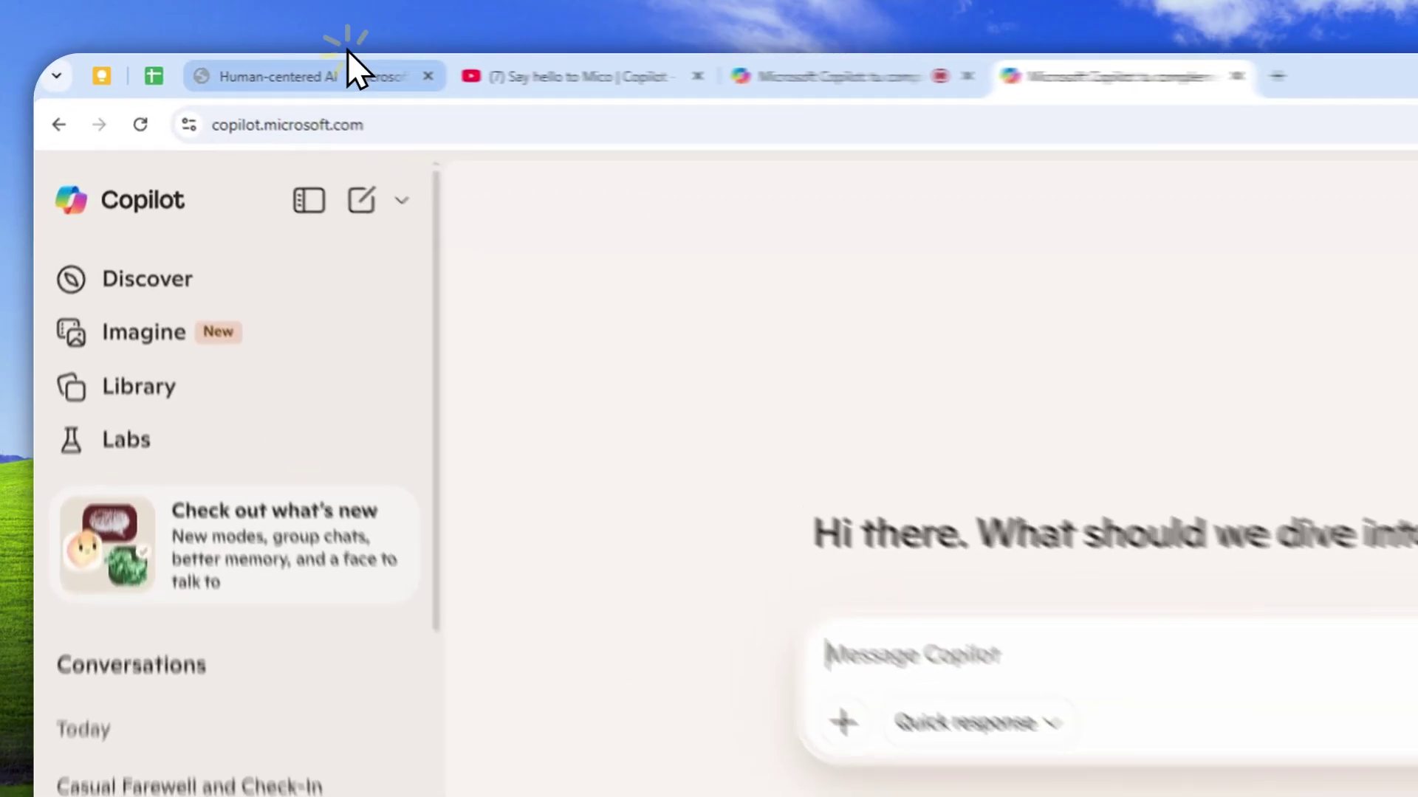
click(251, 66)
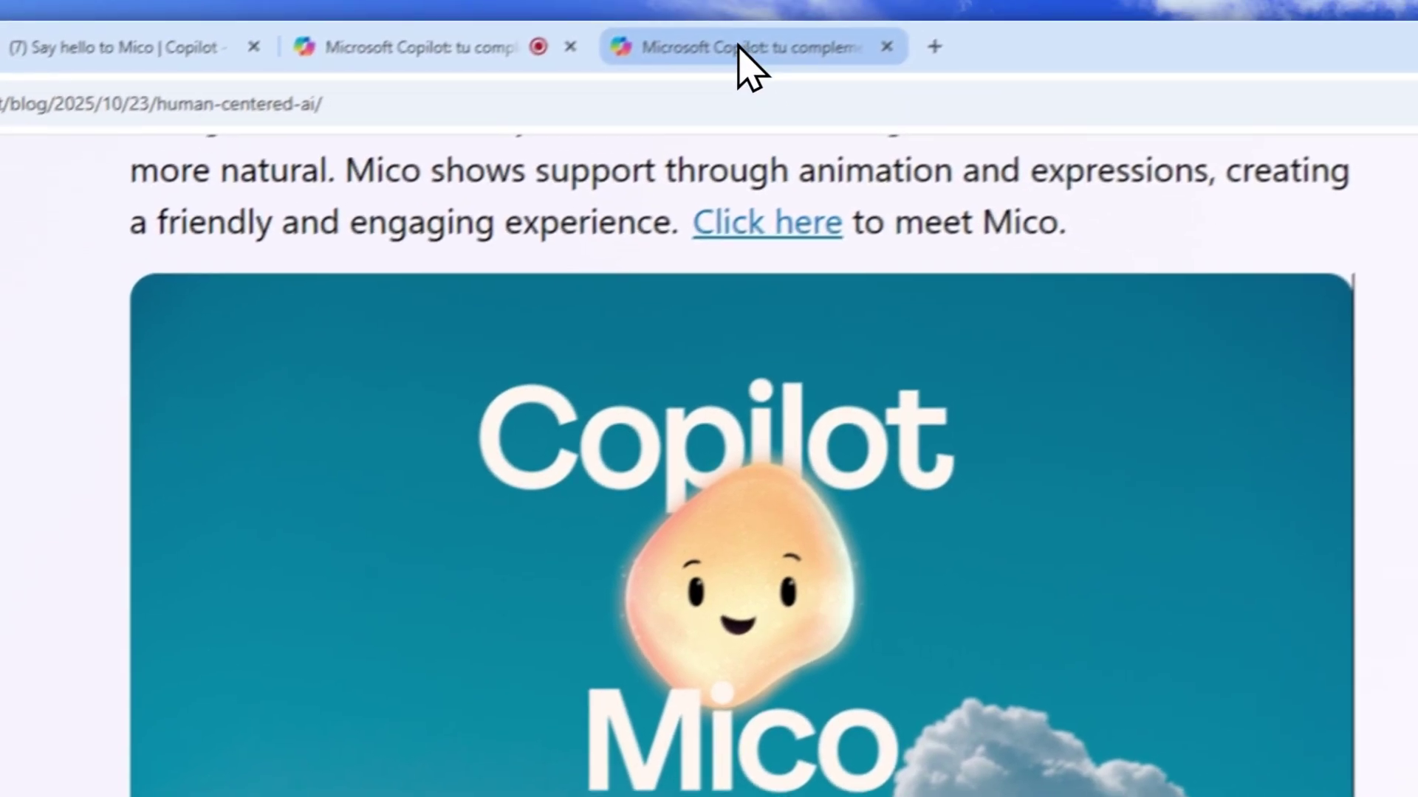
click(849, 4)
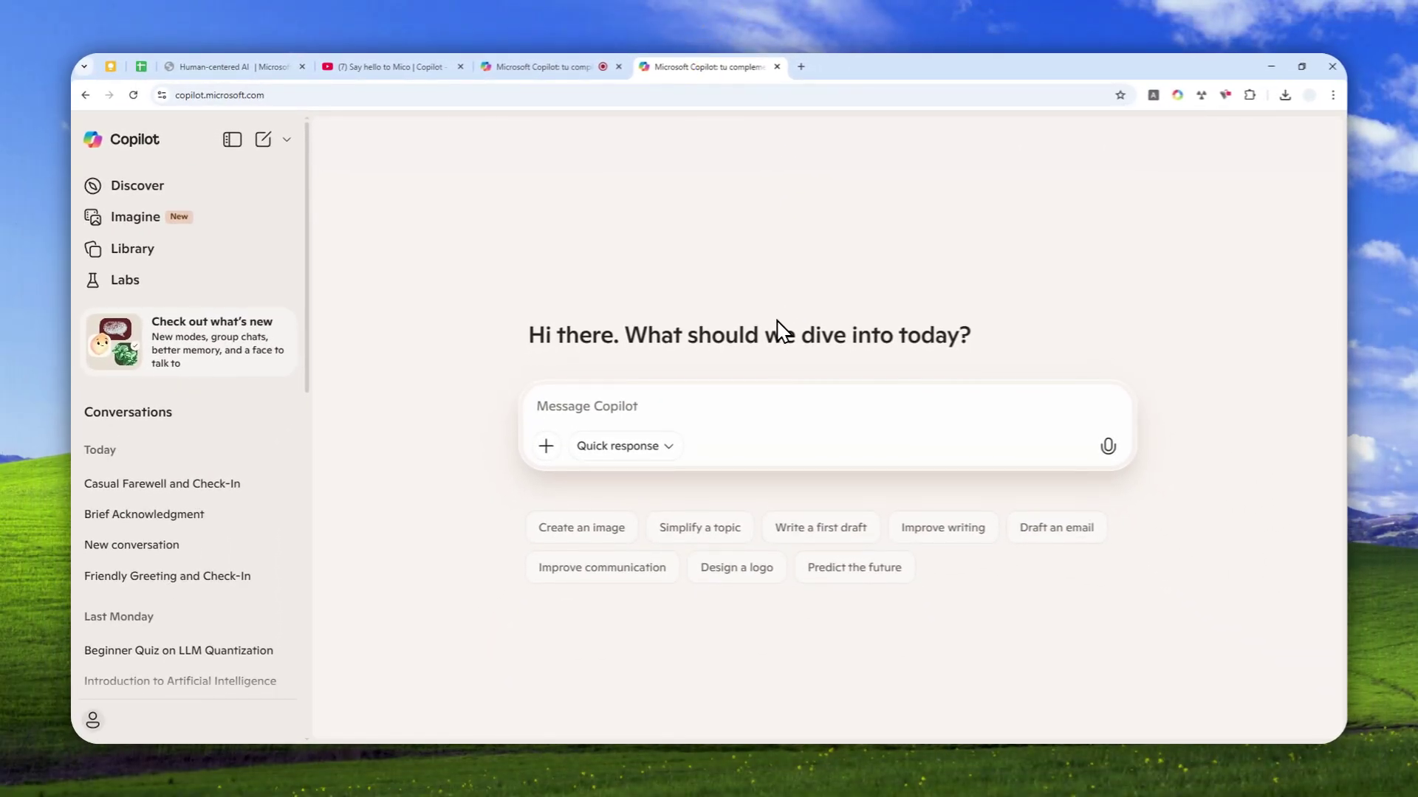
- Connect Proton VPN to a United States server in New York City
click(1226, 96)
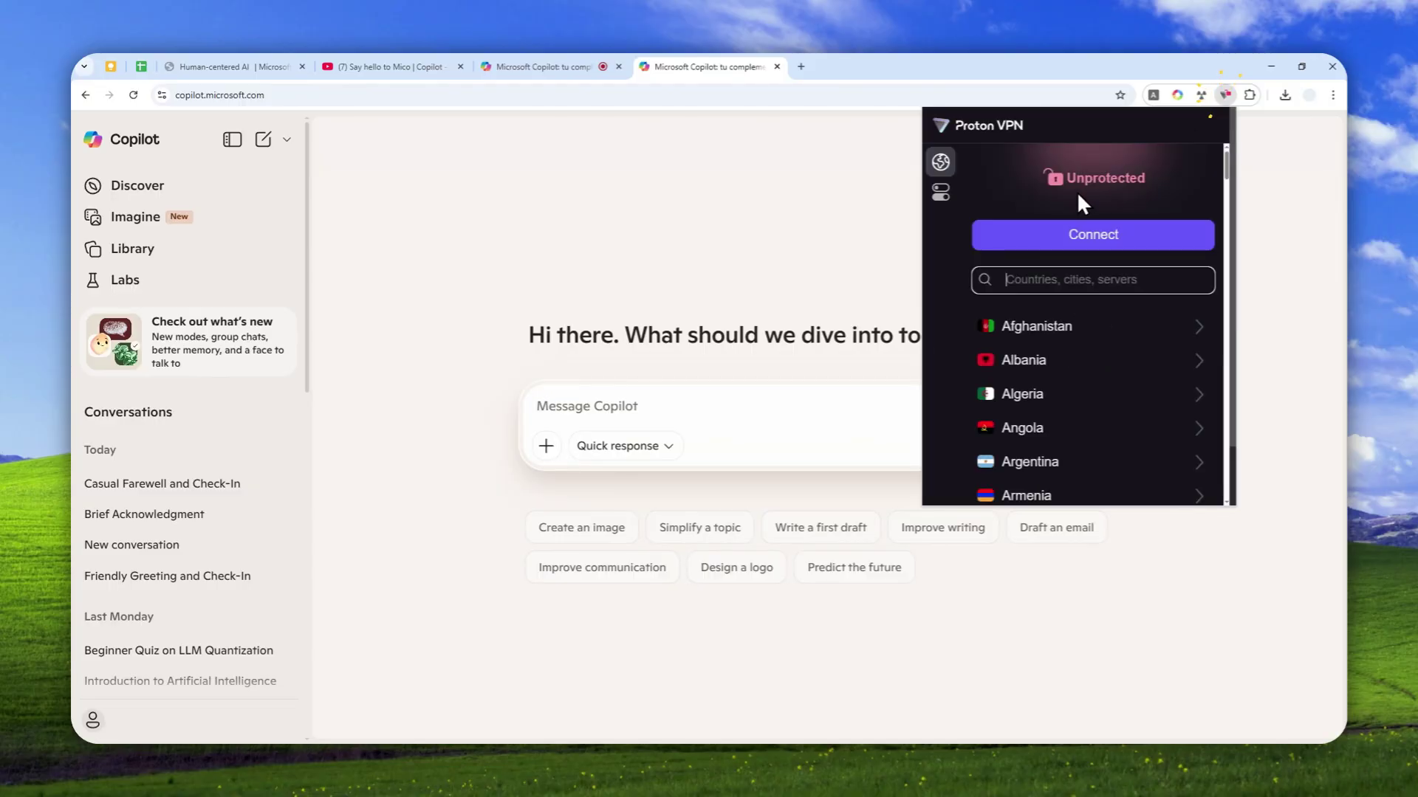
text(un)
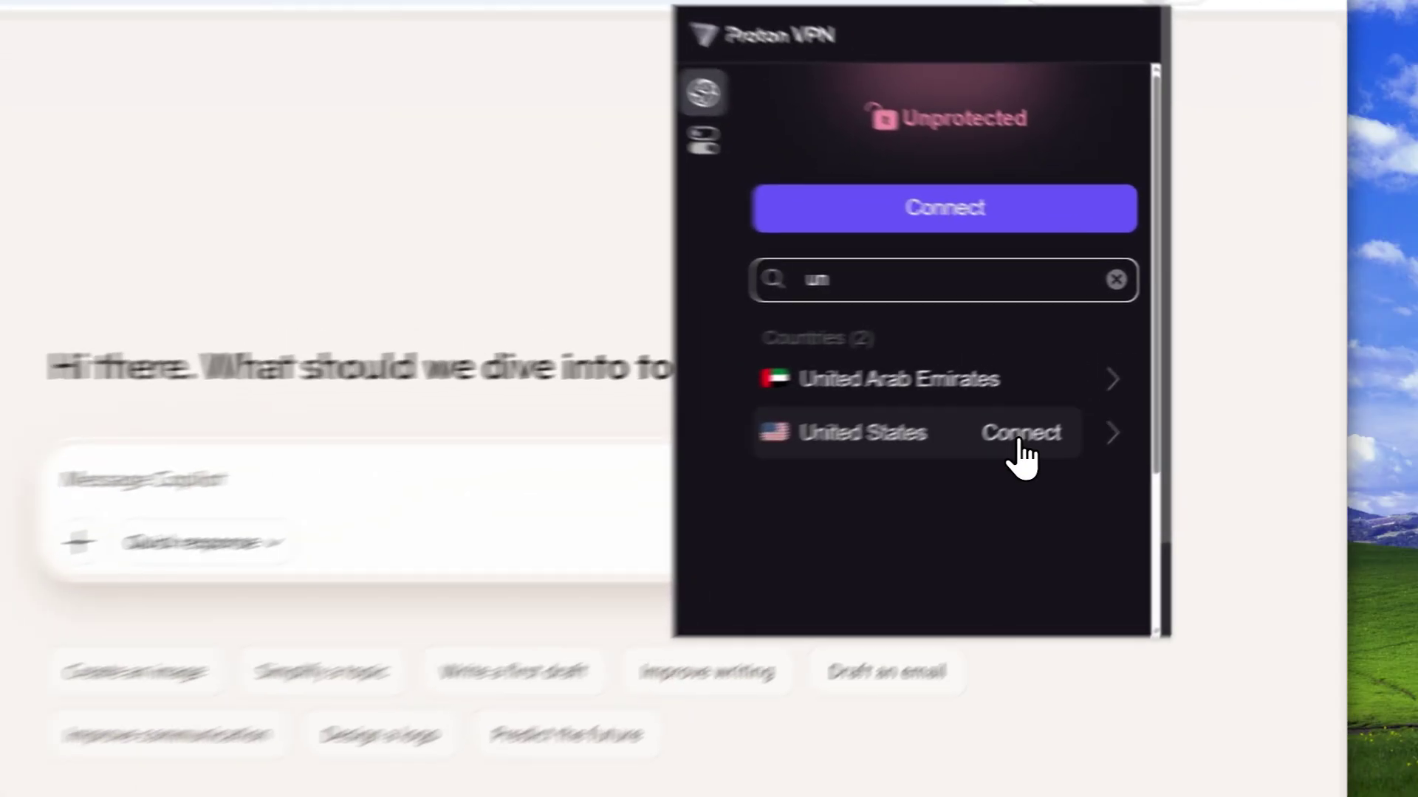
click(1100, 378)
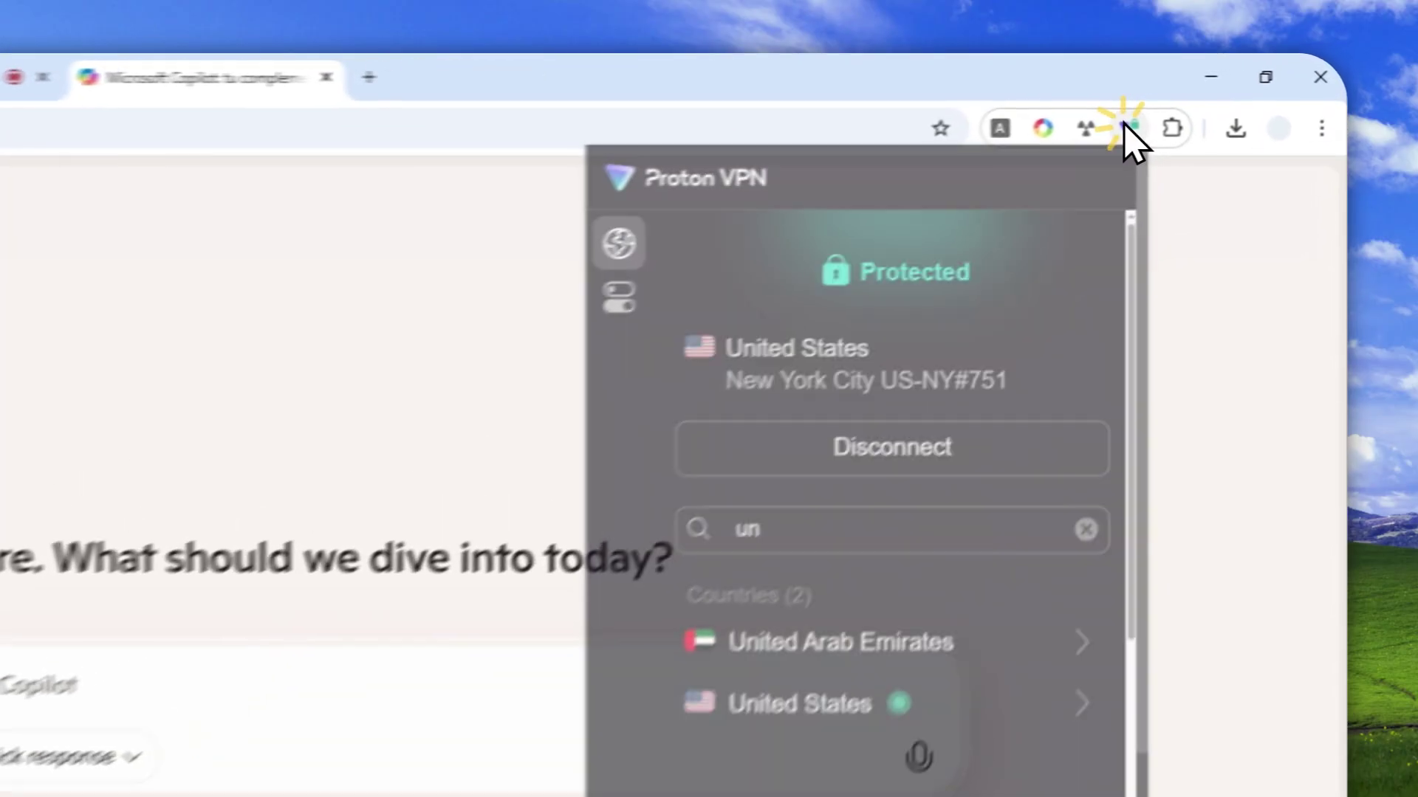
click(1222, 95)
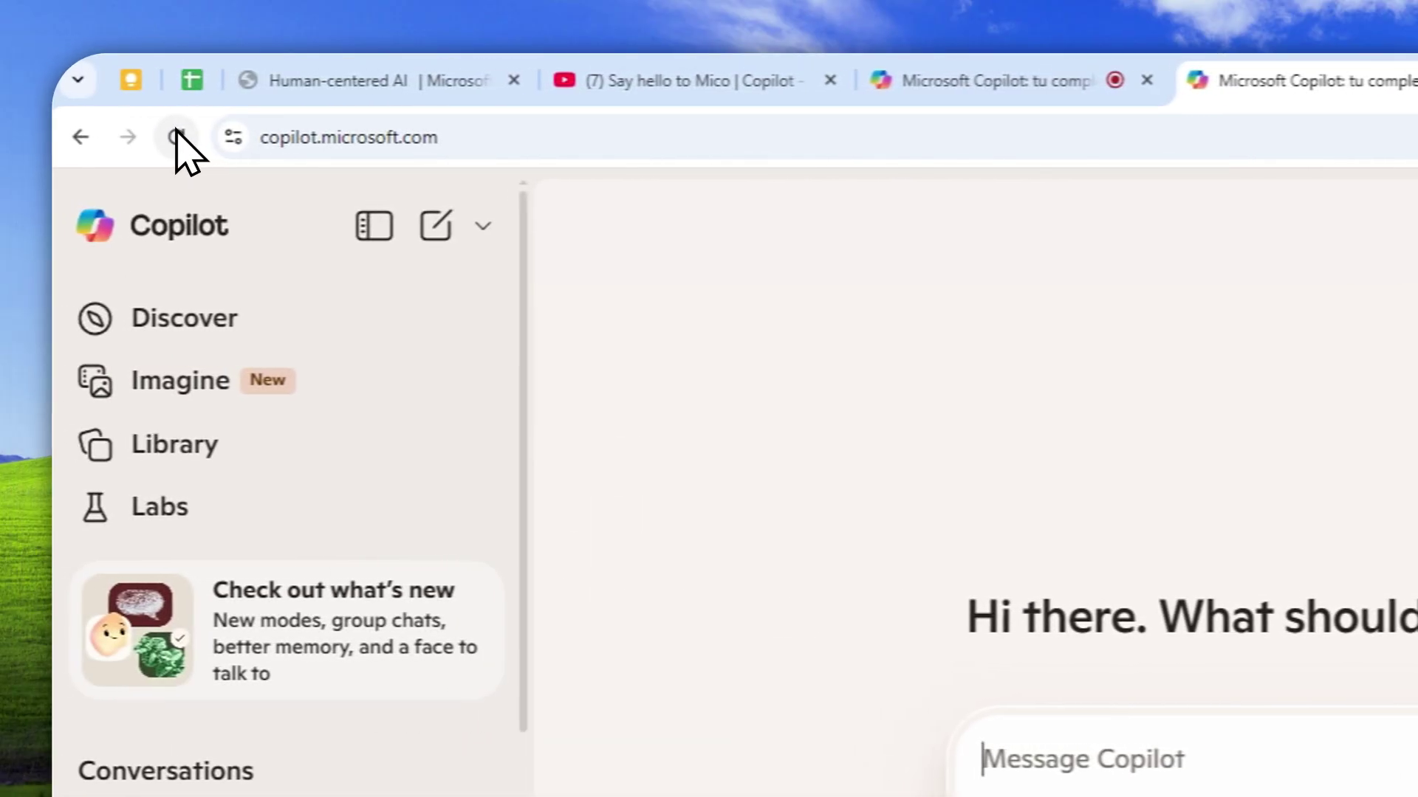
- Reload the Copilot page to begin a Mico voice conversation
click(187, 136)
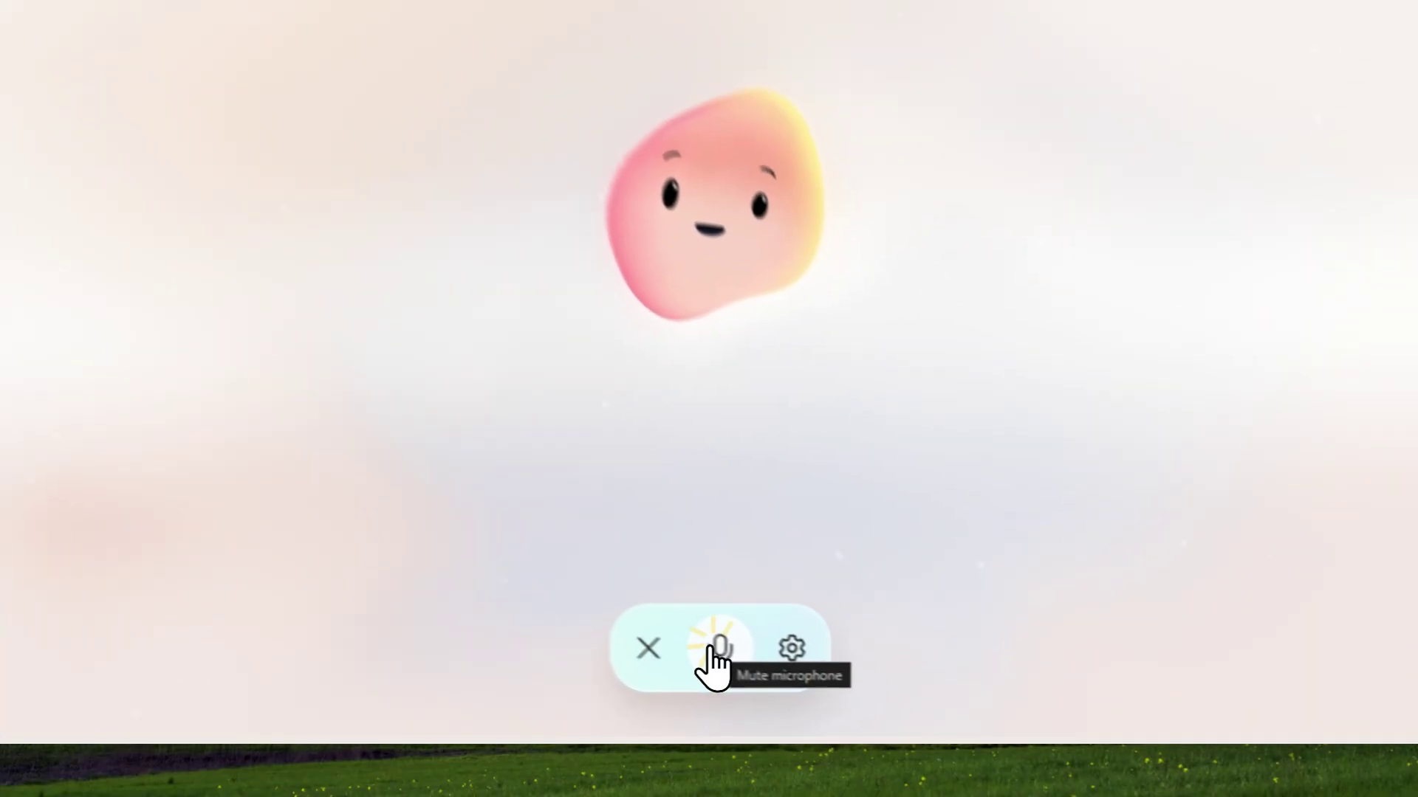
- Mute the mic, then toggle Show Mico off and back on in voice settings
click(830, 686)
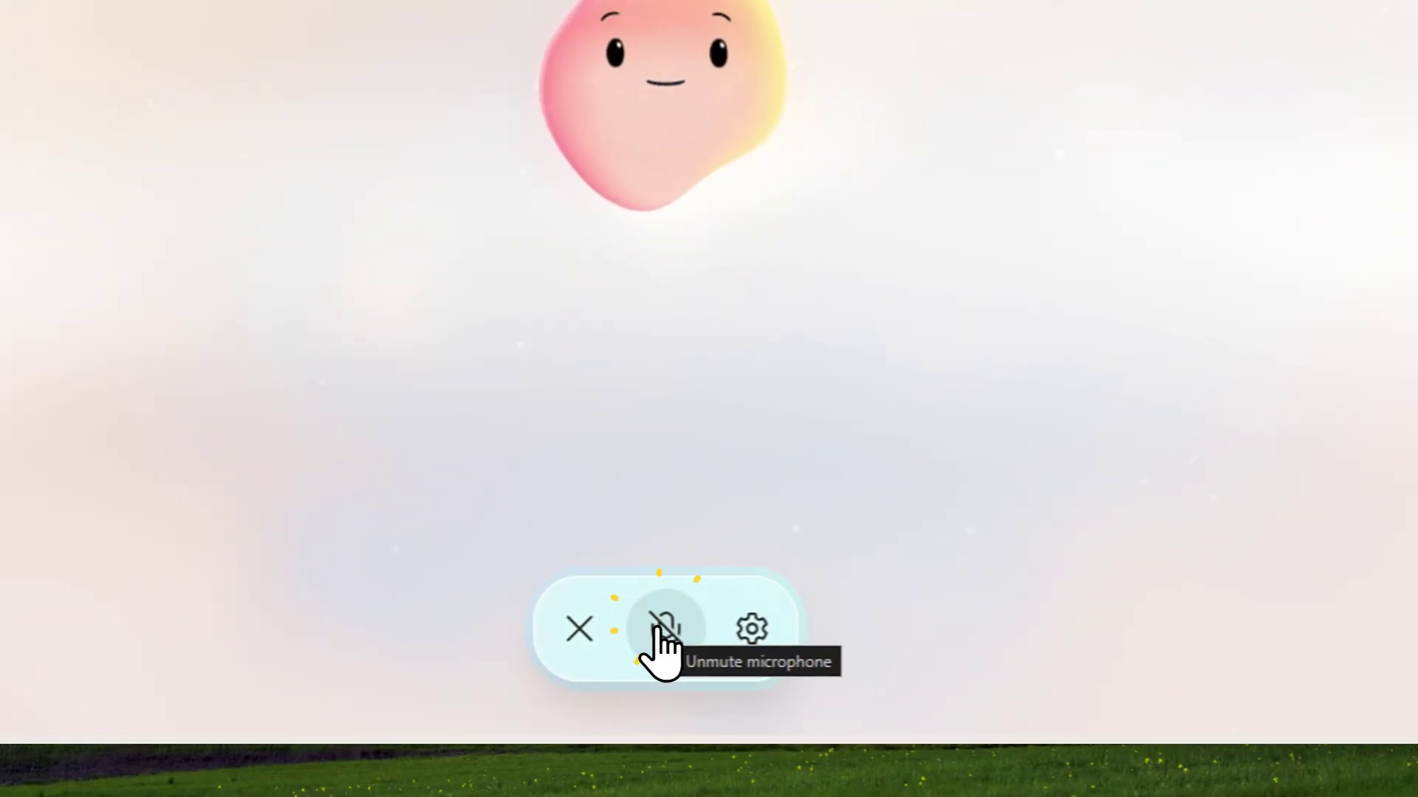
click(752, 629)
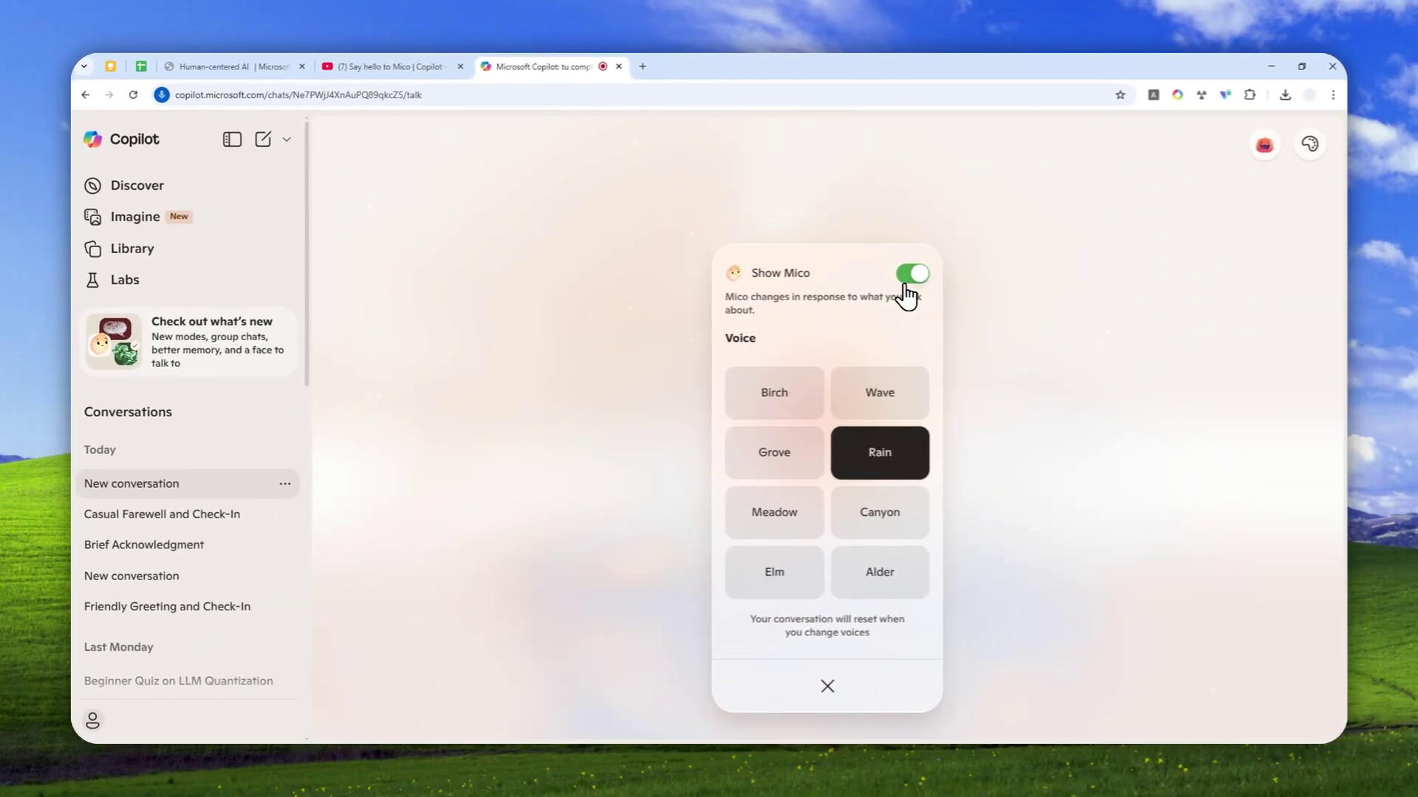
click(912, 275)
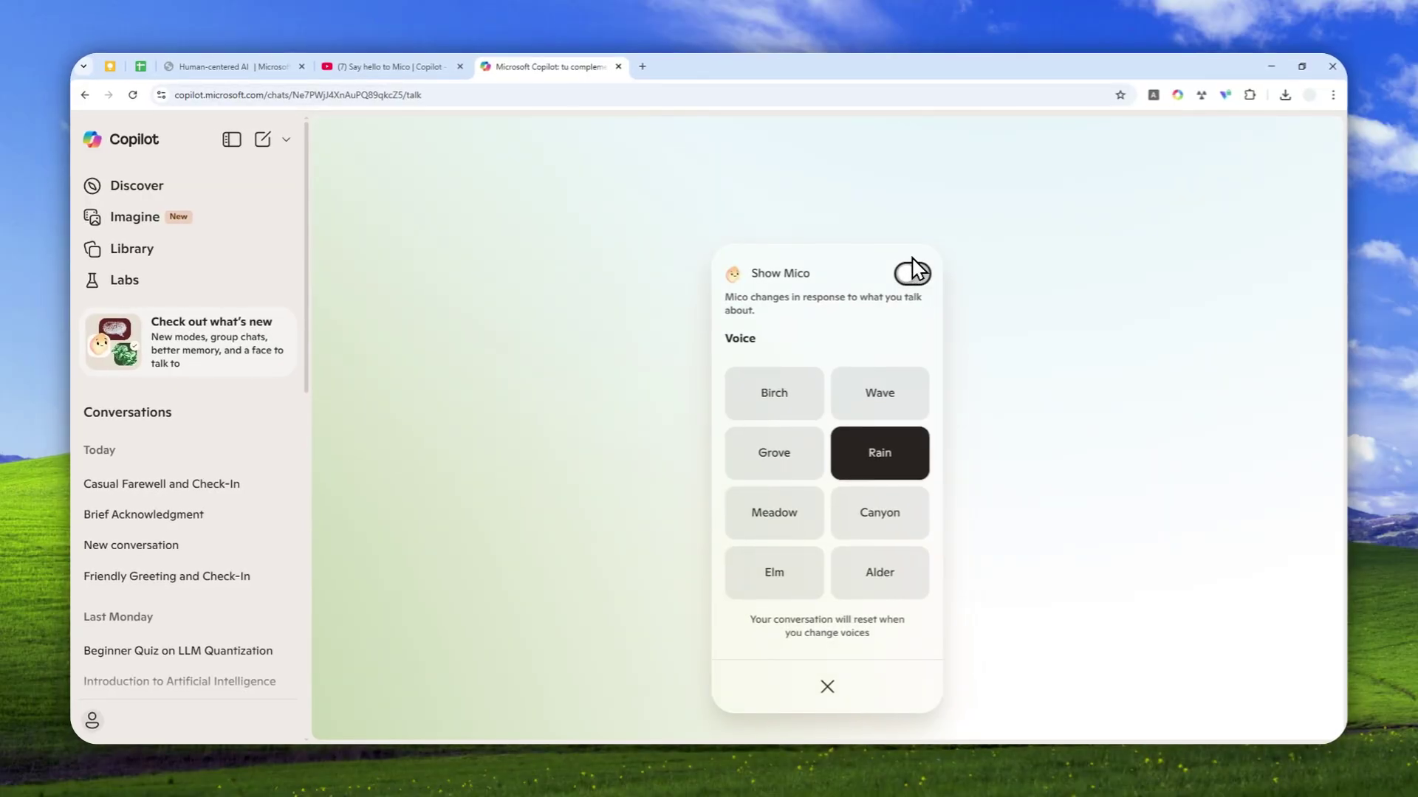
click(910, 273)
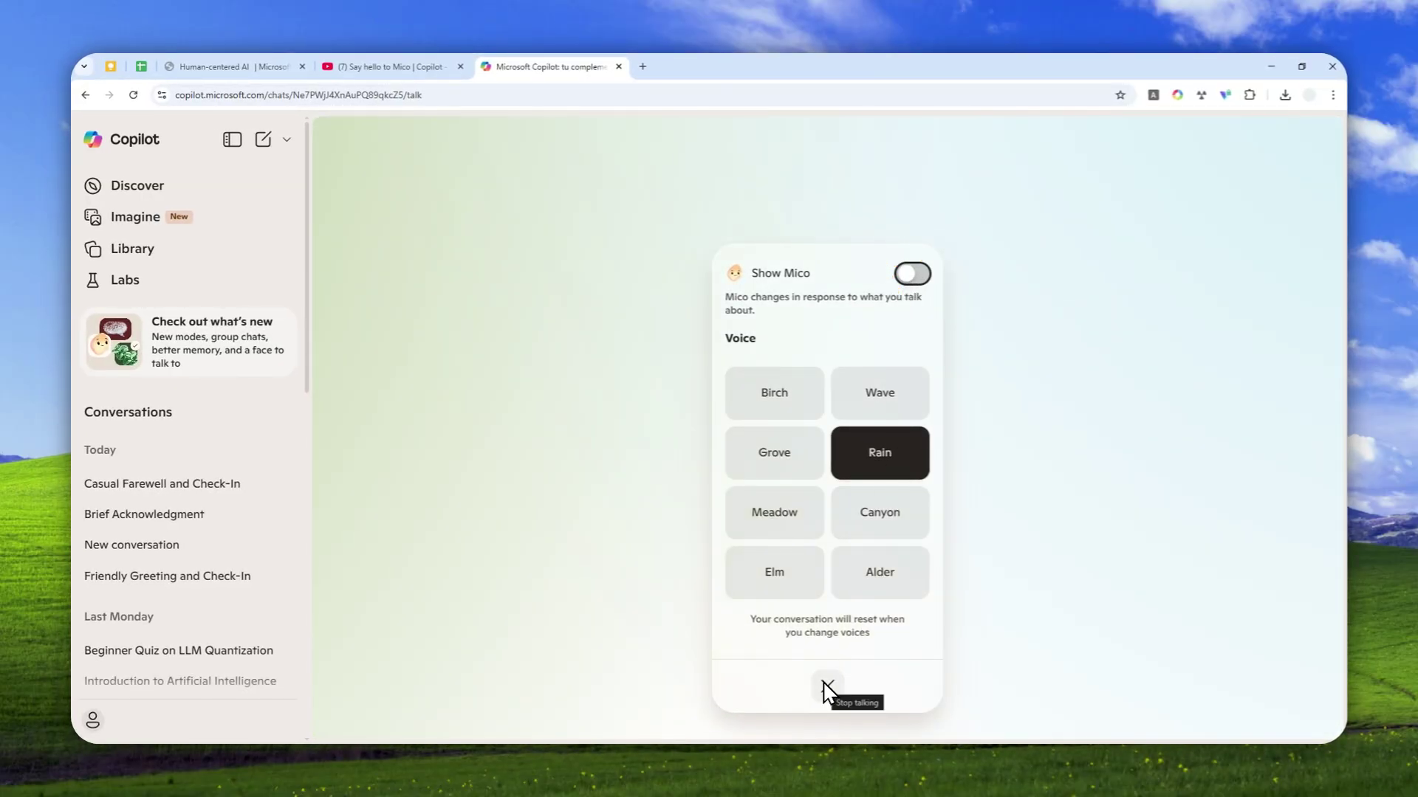
click(908, 274)
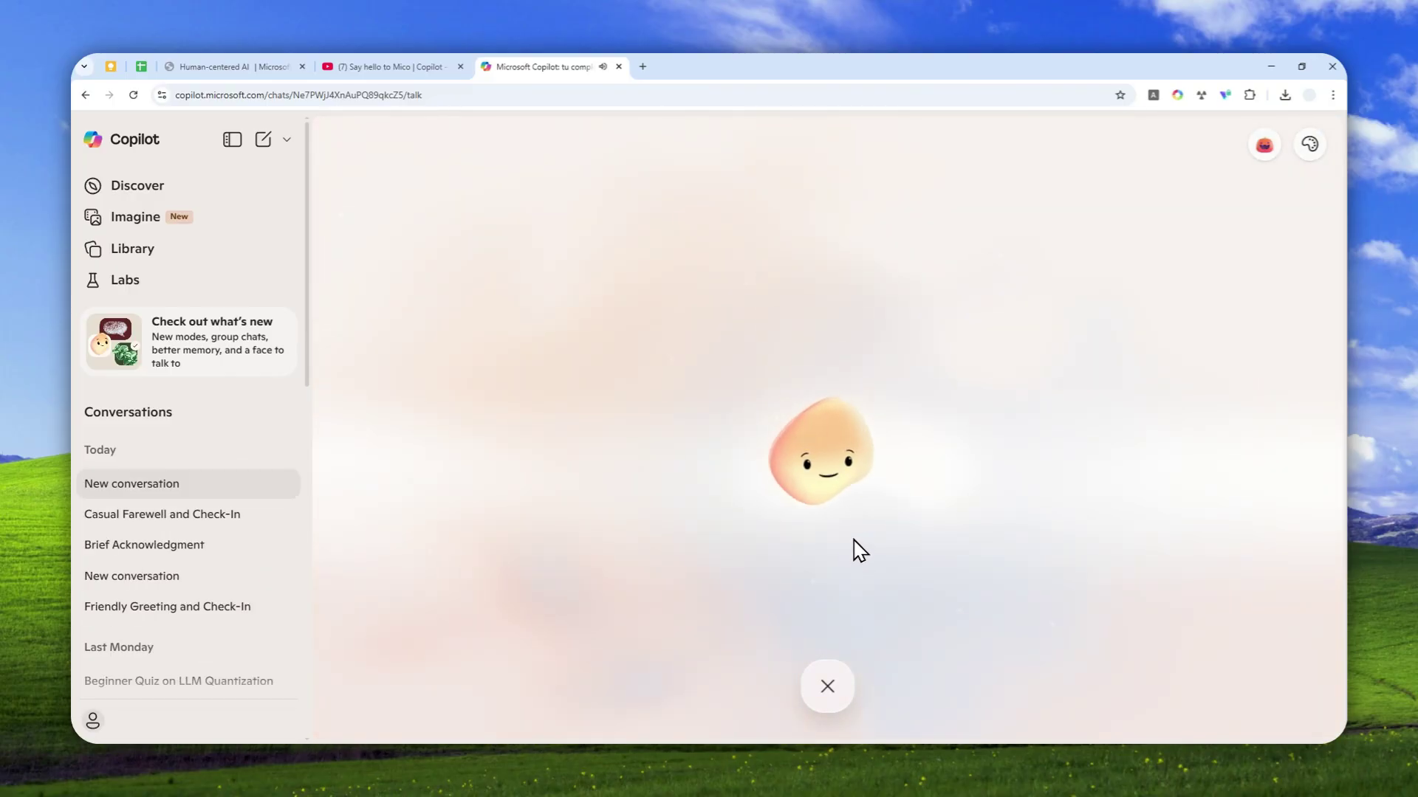
- Close the settings to launch a new Mico voice chat, then mute its microphone
click(847, 470)
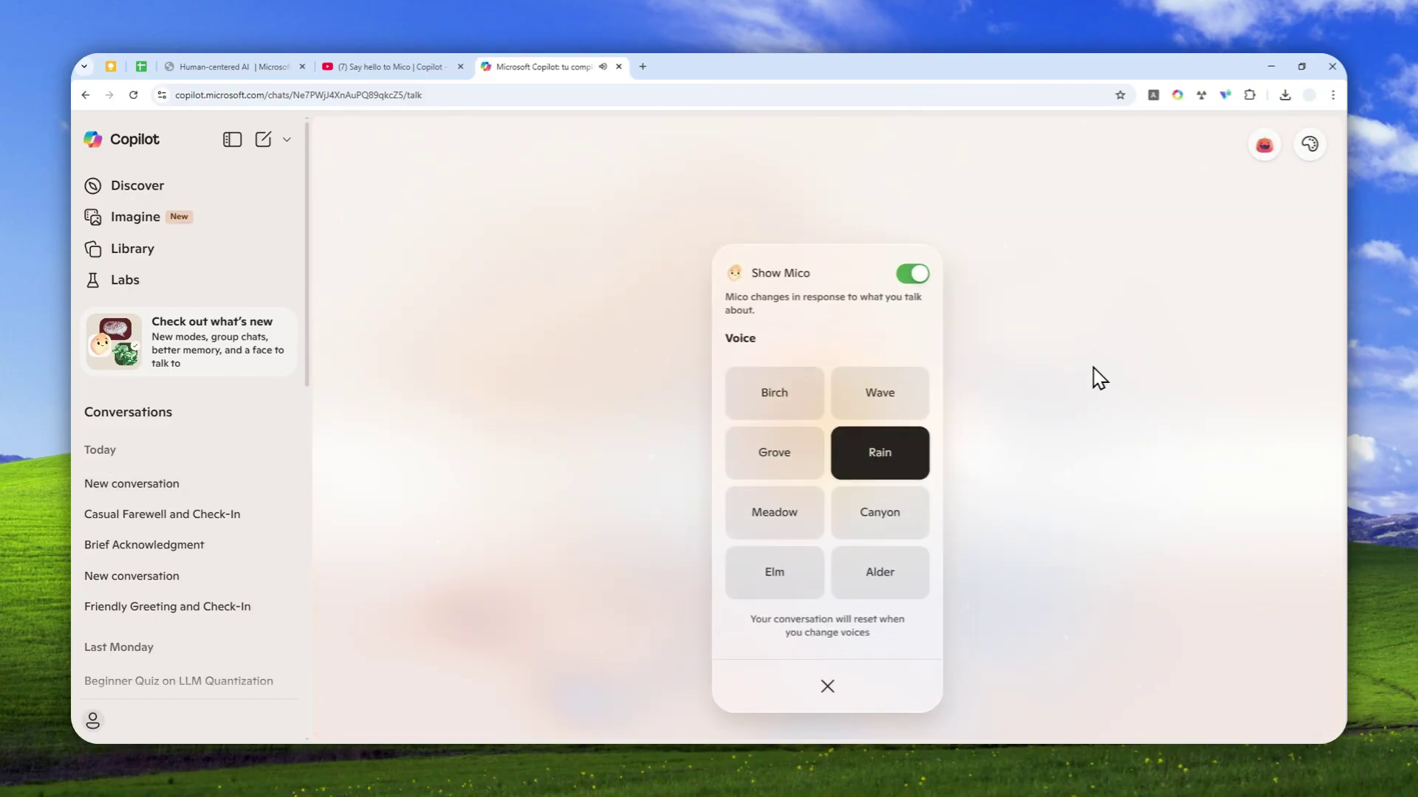
click(819, 696)
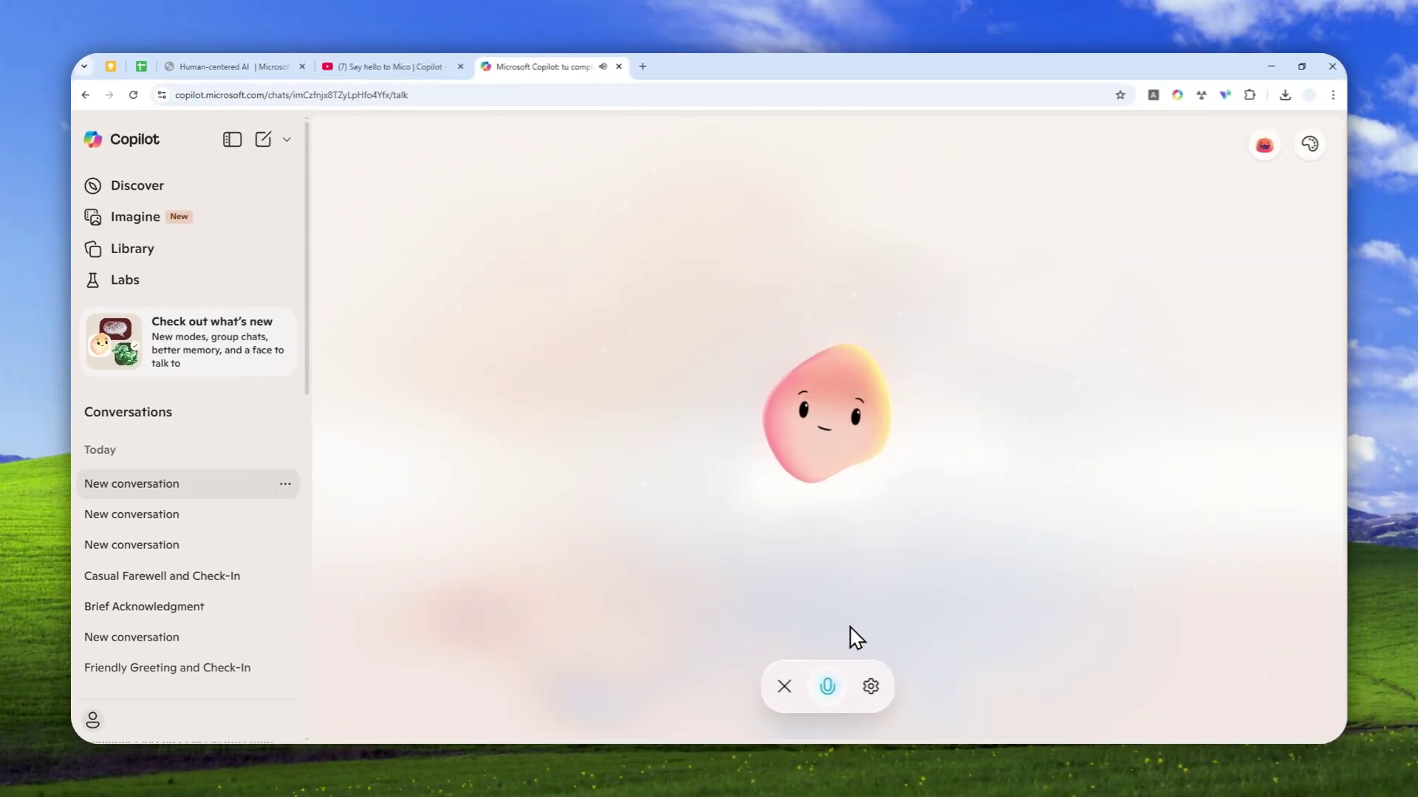
click(827, 698)
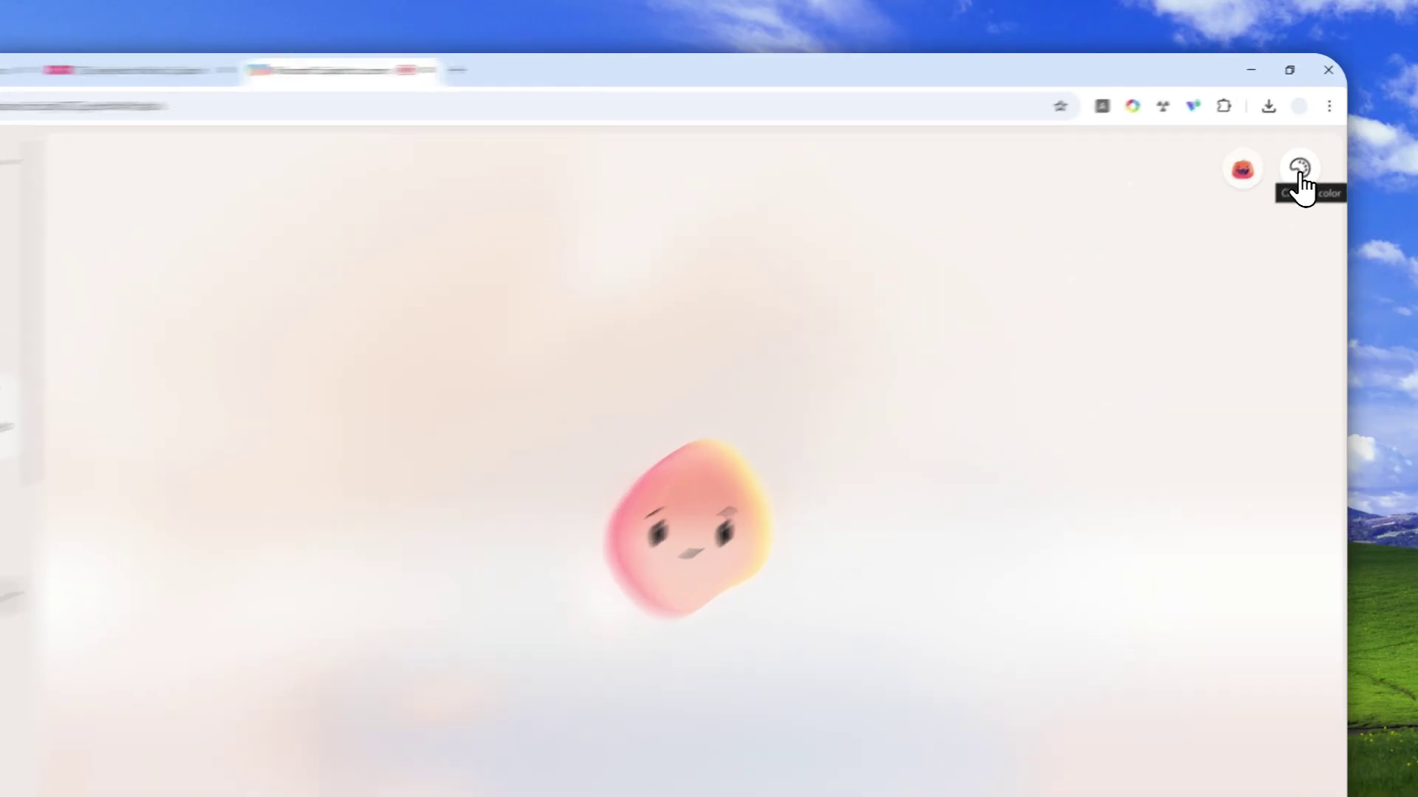
- Cycle Mico's colour through grey-lilac to a pink-and-blue gradient
click(1310, 148)
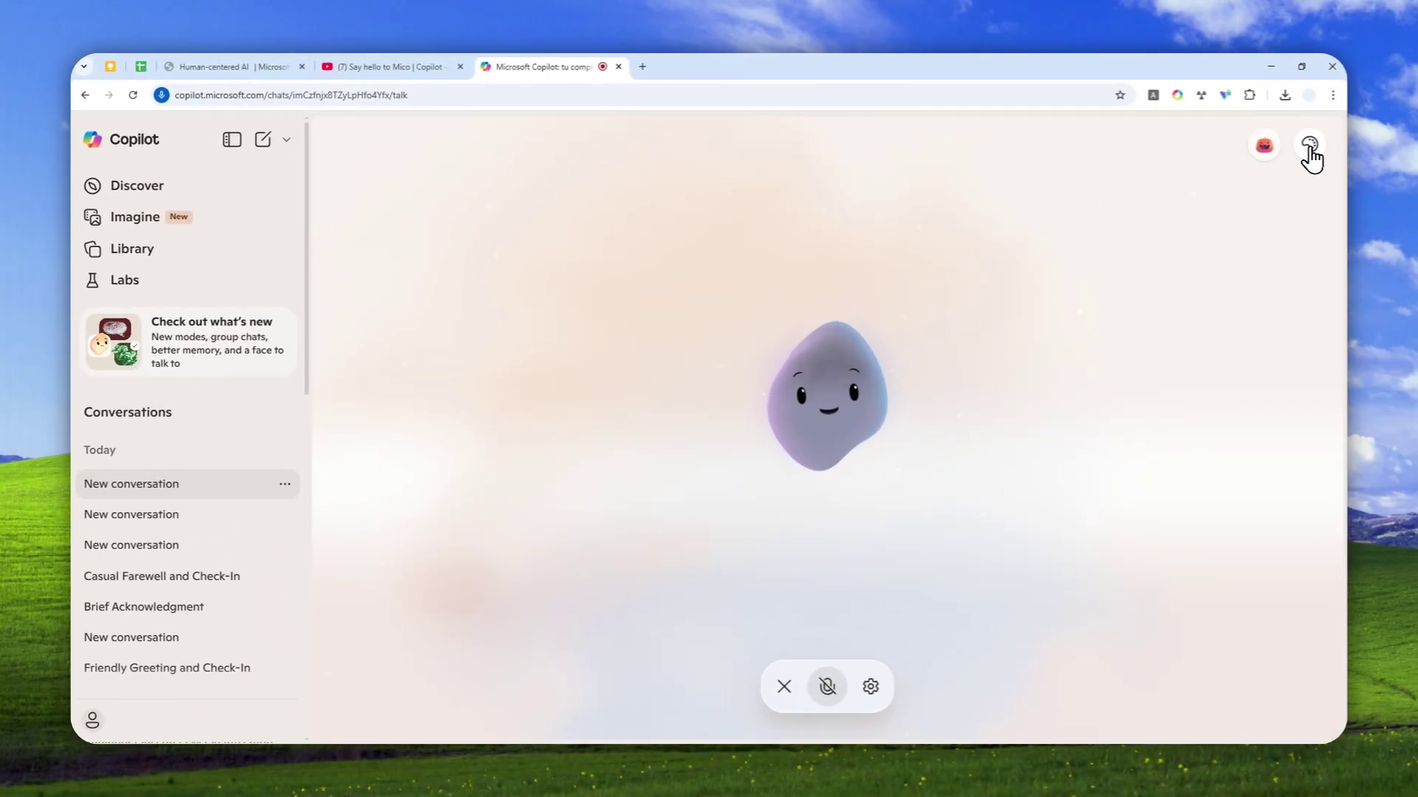
click(1311, 152)
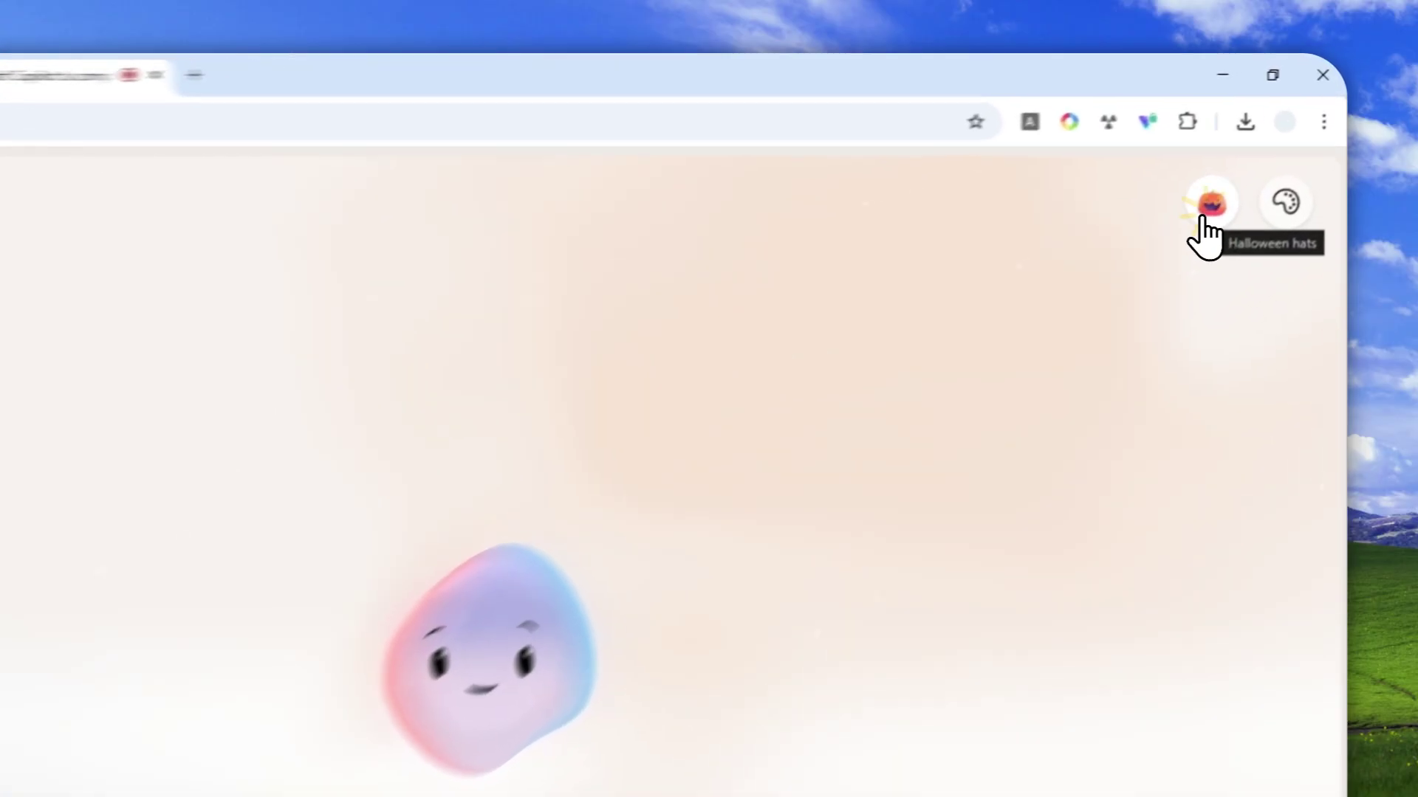
- Try the pumpkin Halloween avatar option on Mico
click(1261, 154)
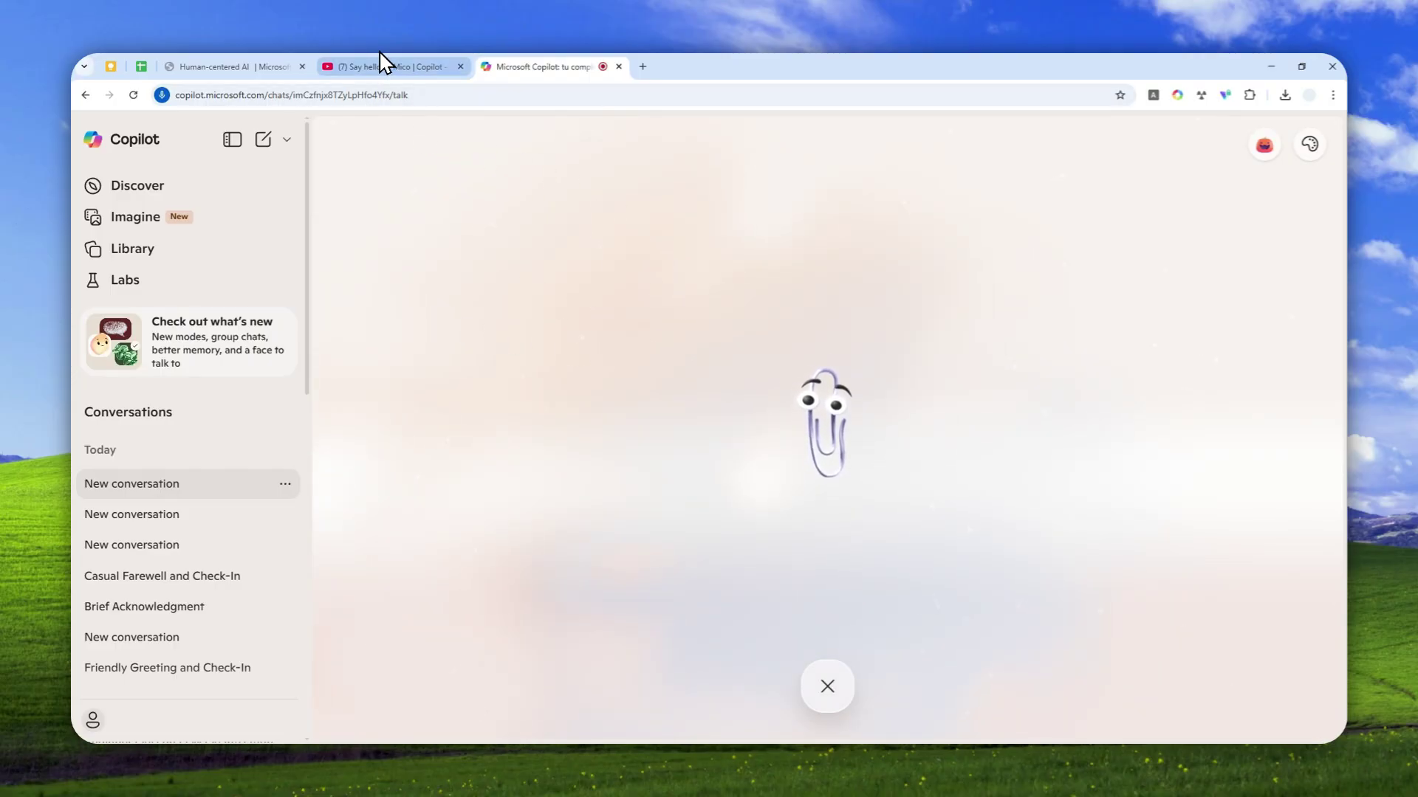
click(403, 66)
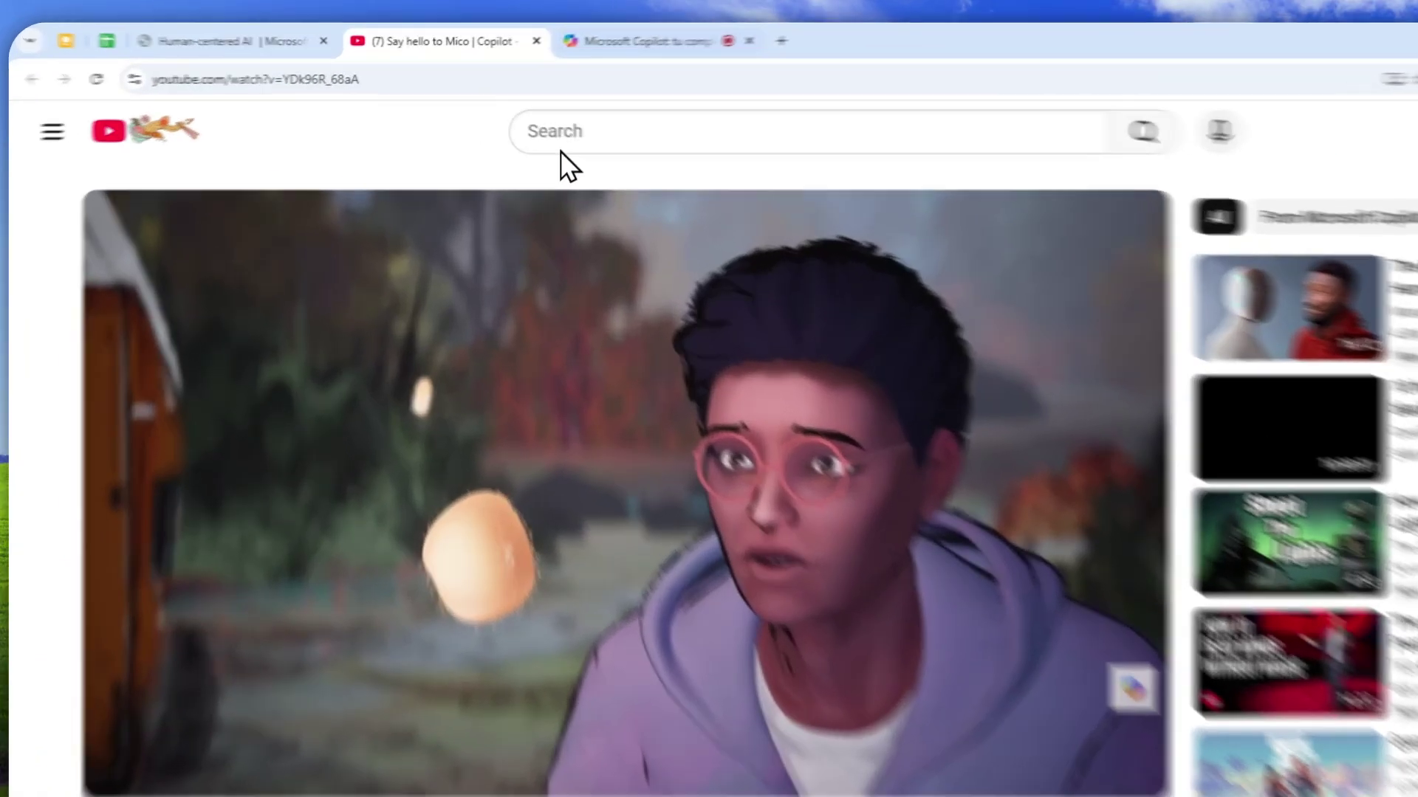
click(543, 64)
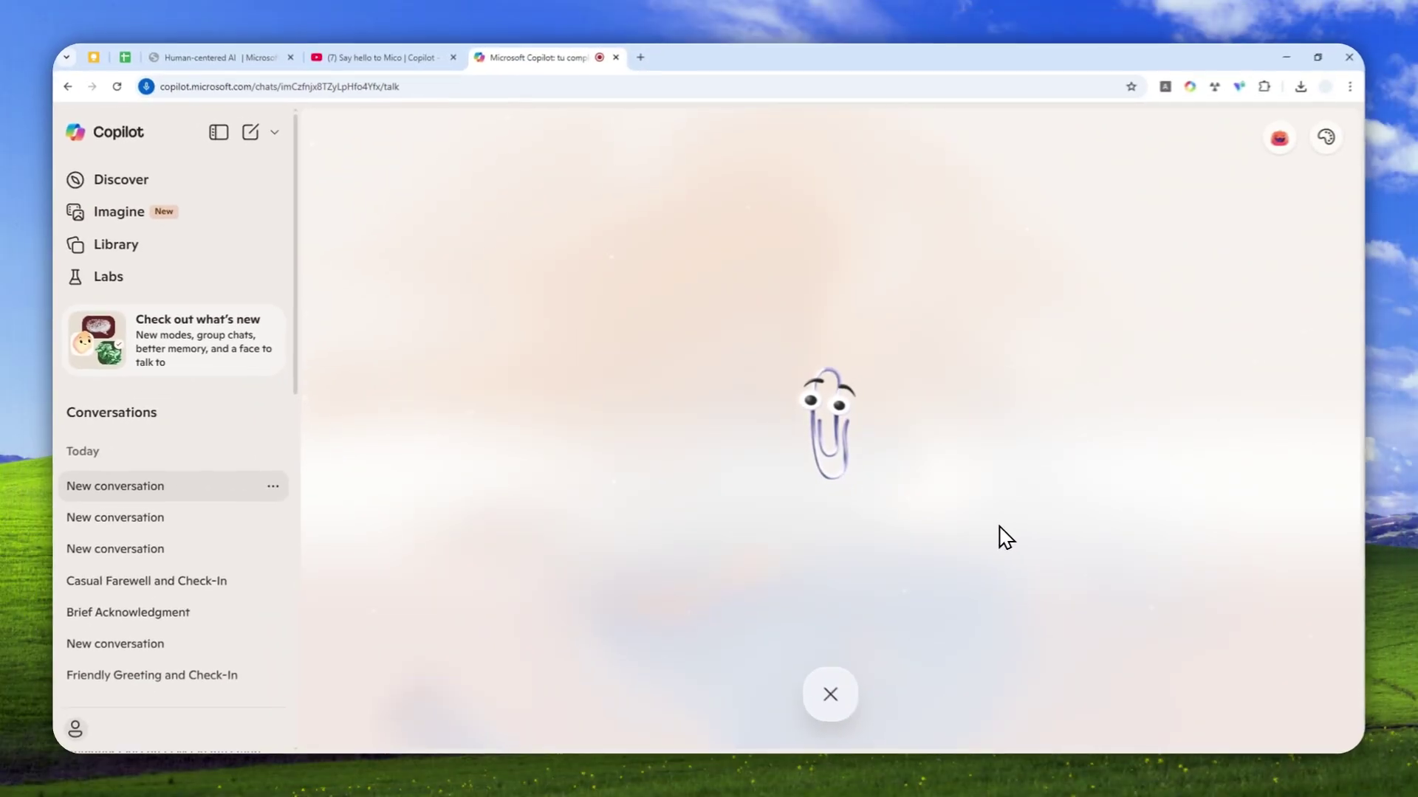